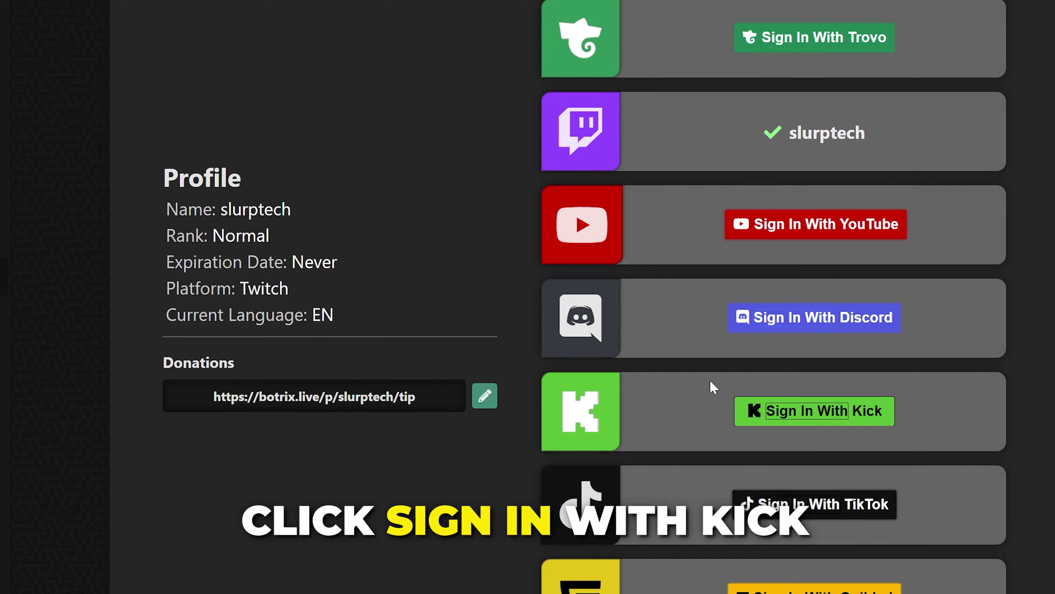
# Step: Start the Sign In With Kick flow from the Platforms list on BotRix's Profile page
pyautogui.click(814, 415)
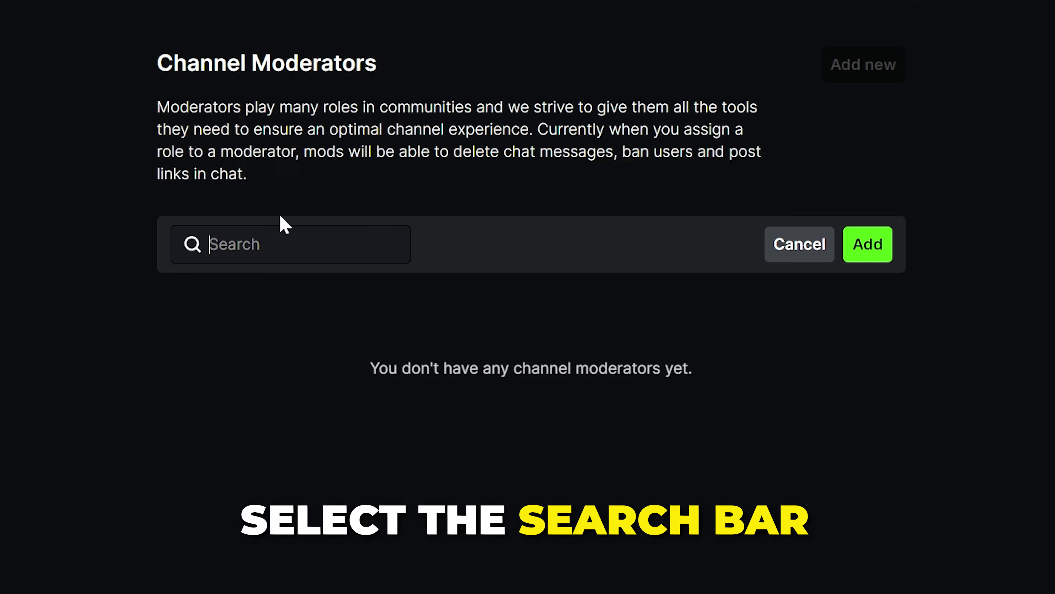
# Step: Add verified BotRix as a Kick channel moderator, copy the !link command, and open kick.com/botrix
pyautogui.write('botrix')
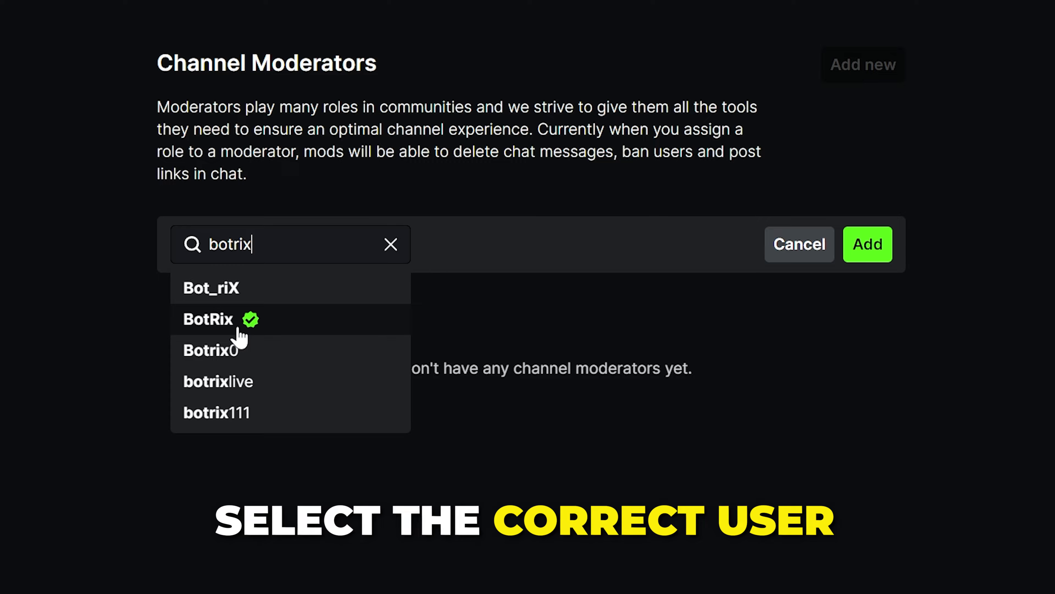
pyautogui.click(237, 329)
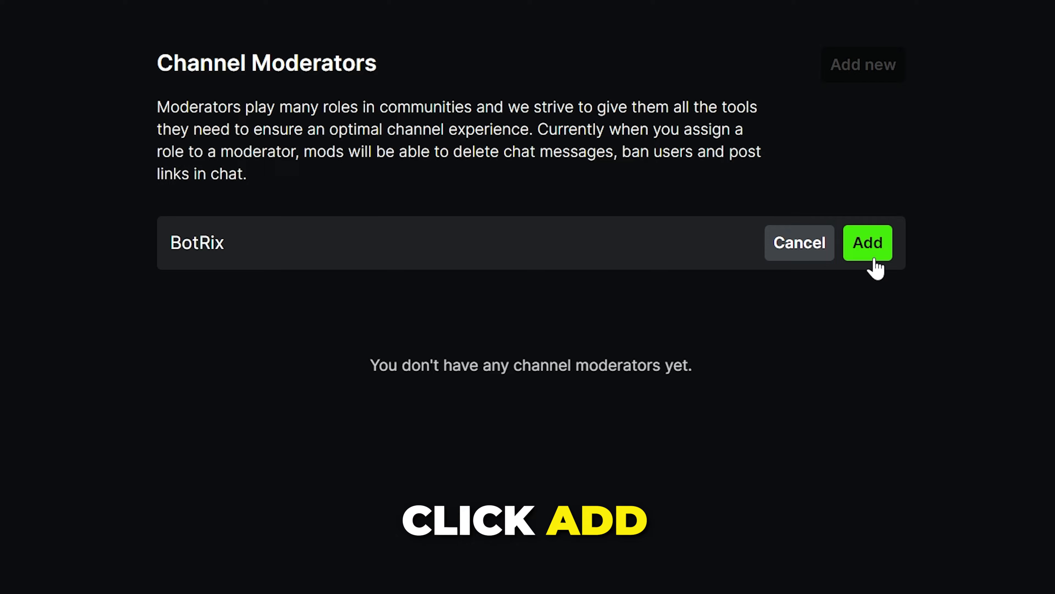
pyautogui.click(867, 250)
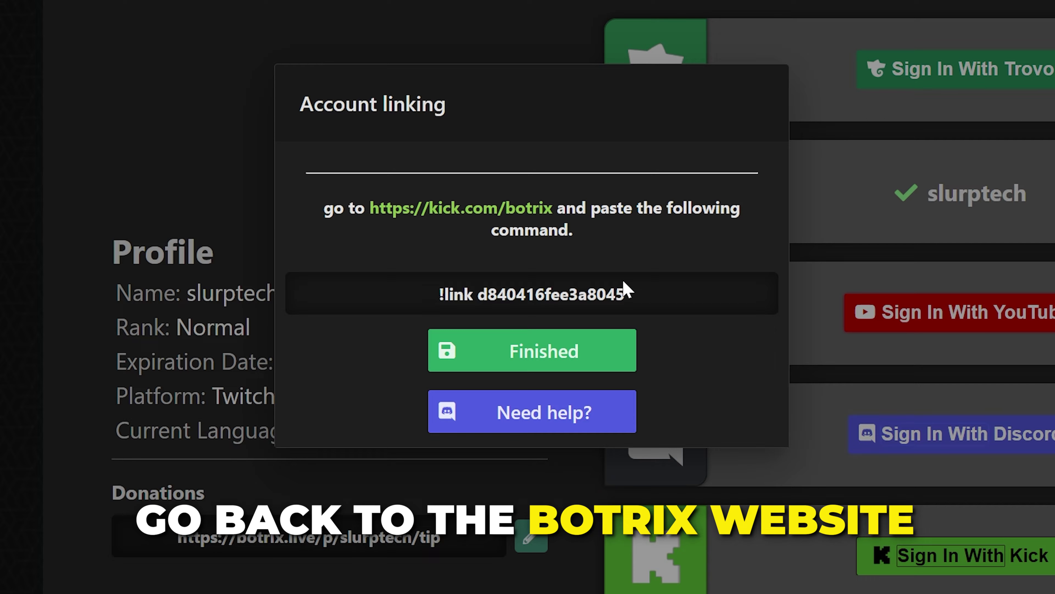
pyautogui.moveTo(627, 295); pyautogui.dragTo(464, 294)
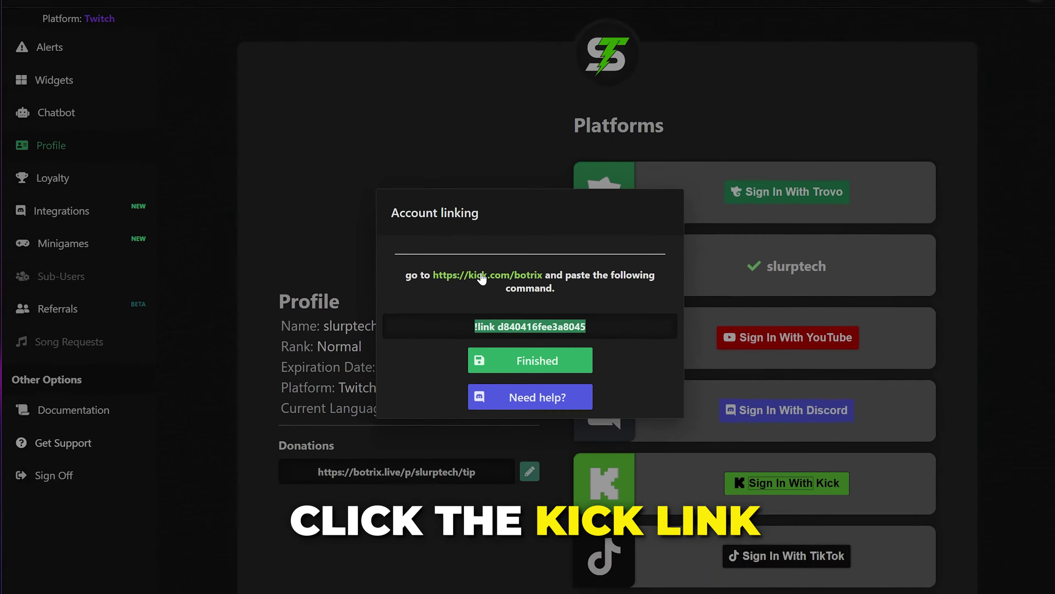
pyautogui.click(449, 209)
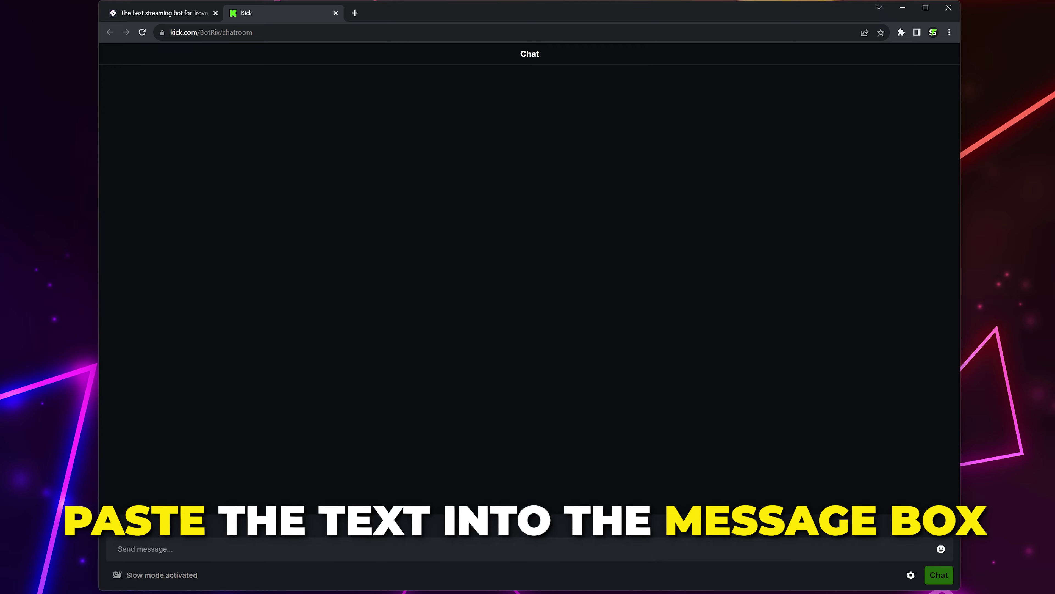
# Step: Paste the copied !link command into the BotRix chat on Kick and send it
pyautogui.click(374, 541)
pyautogui.write('!link d840416fee3a8045')
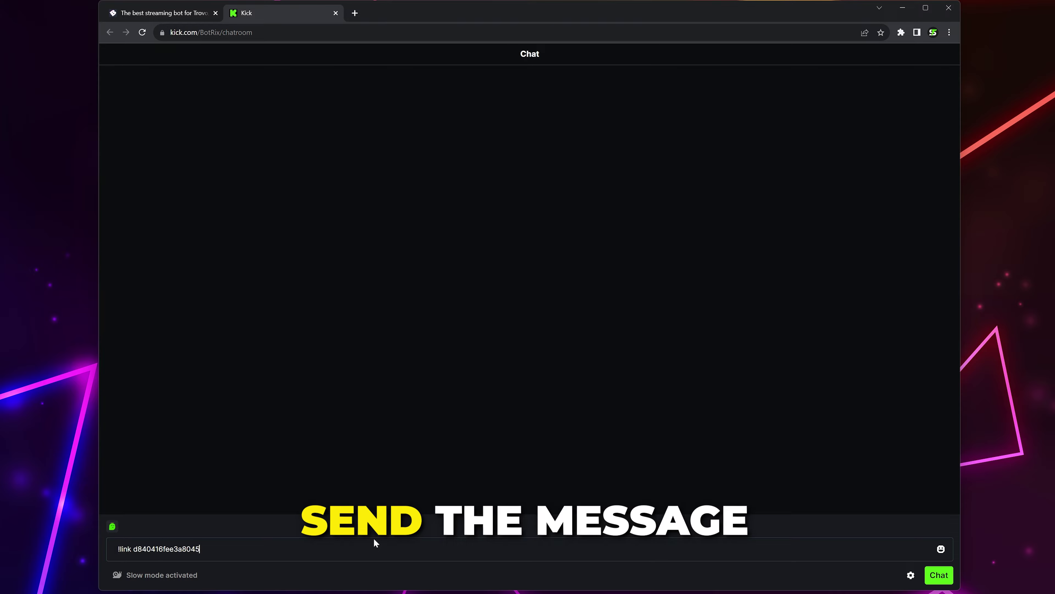
pyautogui.press('Return')
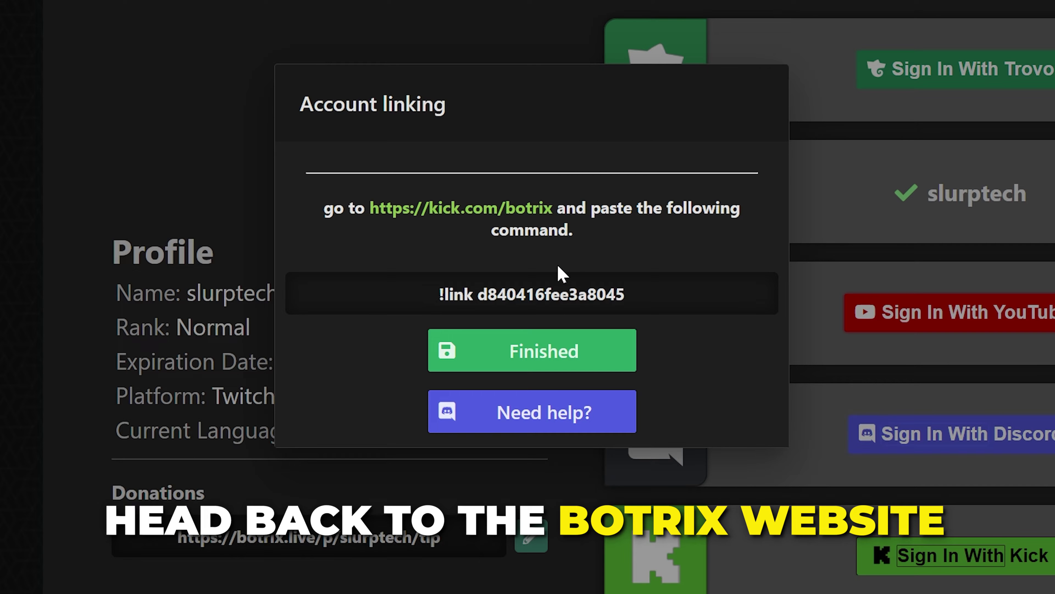
# Step: Confirm the Kick link is finished, switch the BotRix dashboard to Kick, and go to Alerts
pyautogui.click(552, 360)
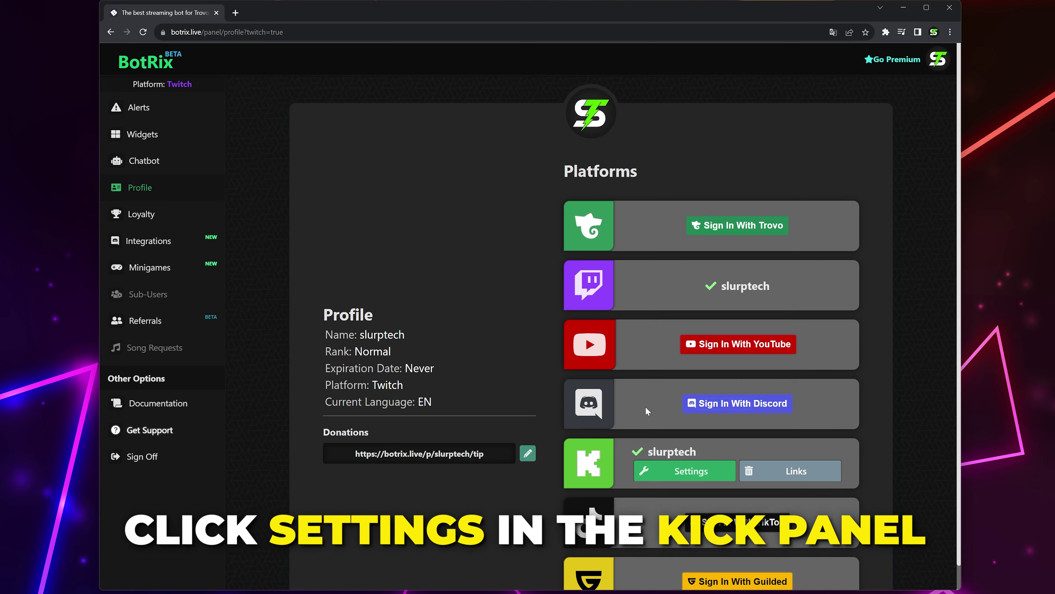
pyautogui.click(681, 470)
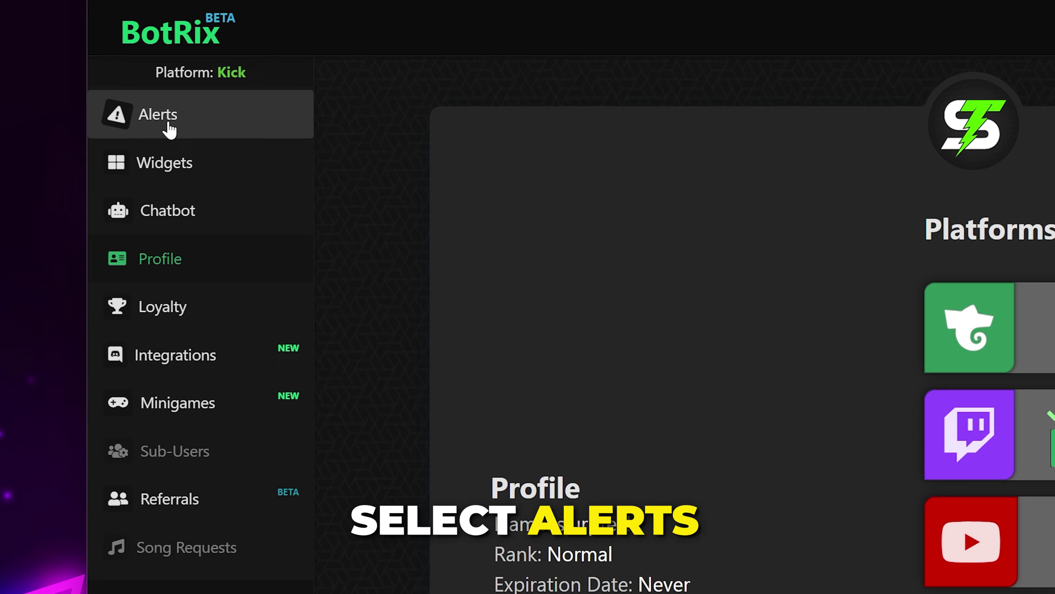
pyautogui.click(142, 108)
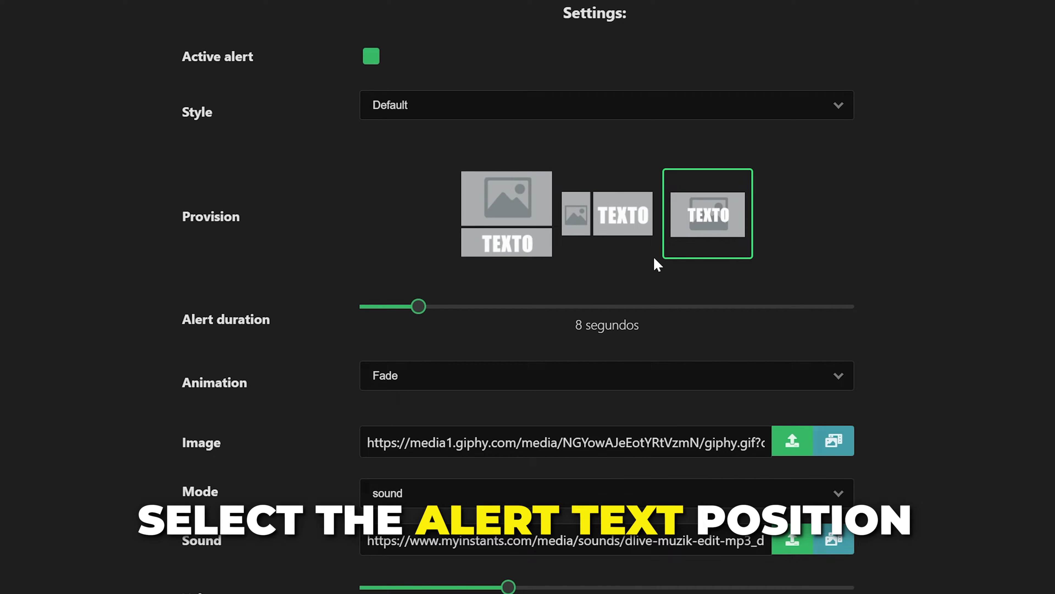
pyautogui.click(540, 217)
pyautogui.click(611, 214)
pyautogui.click(748, 227)
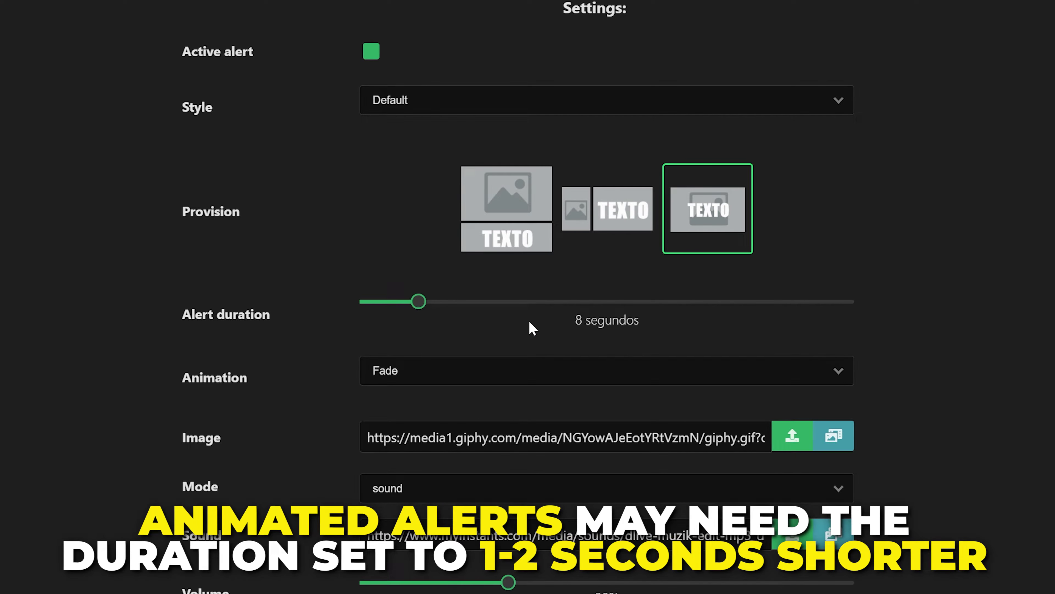
pyautogui.scroll(-5, 531, 326)
pyautogui.click(523, 141)
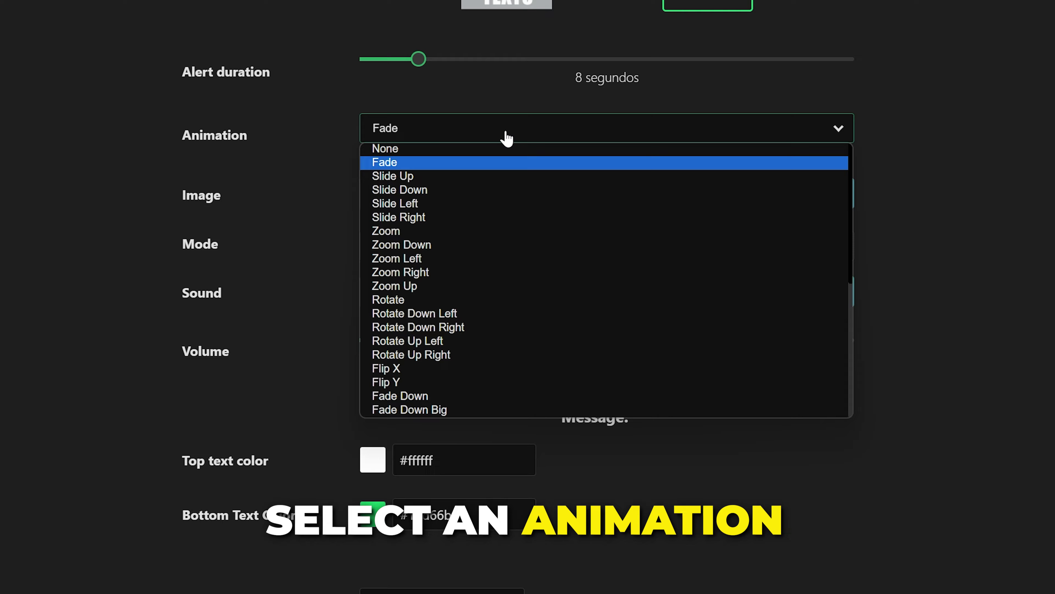
pyautogui.click(386, 165)
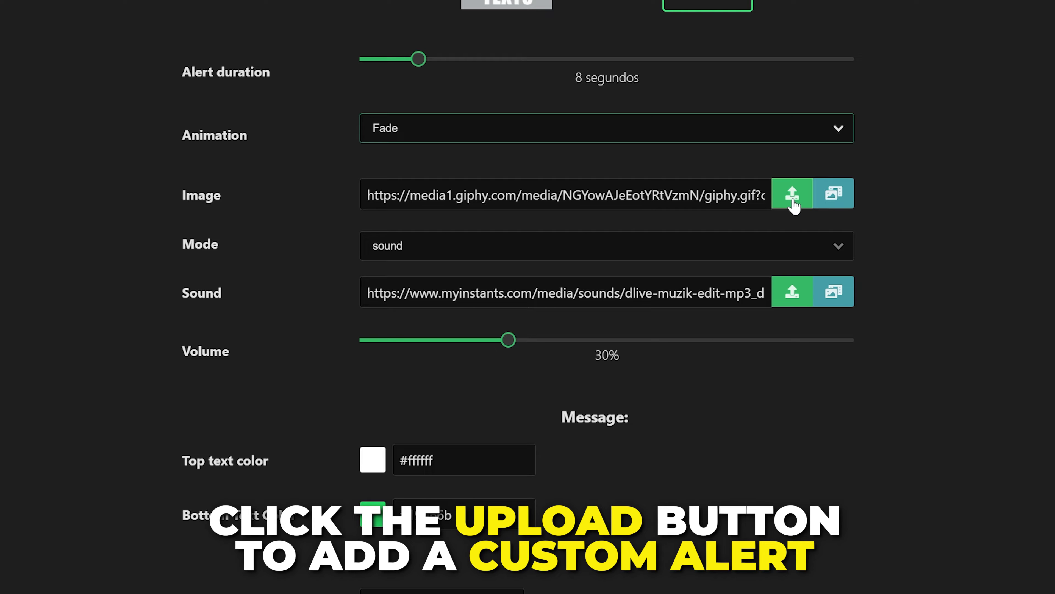
# Step: Upload a custom subscription alert image and select the {amount} variable in the alert message
pyautogui.click(792, 198)
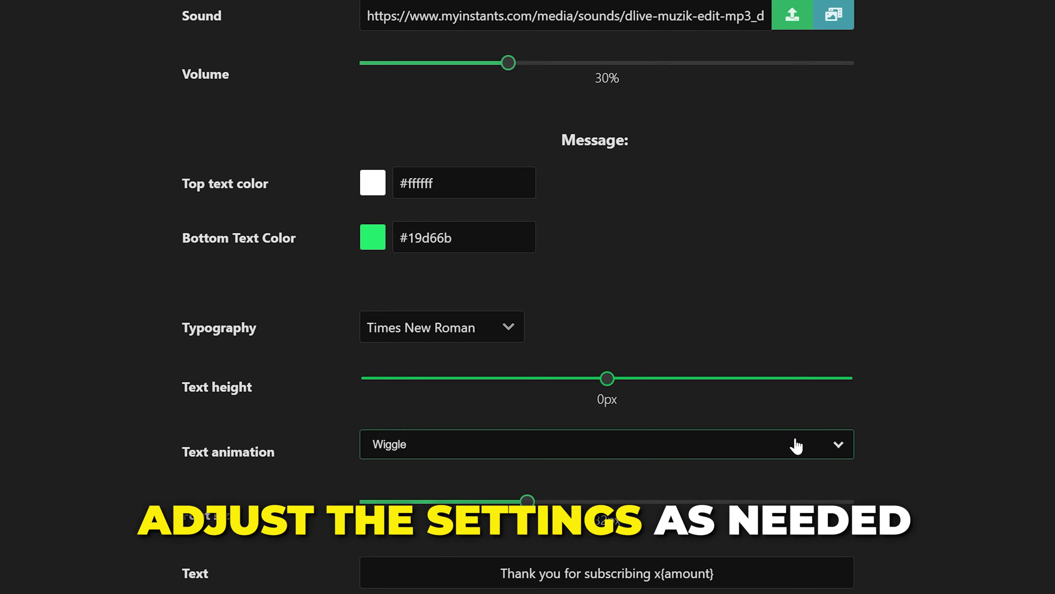
pyautogui.scroll(-4, 796, 440)
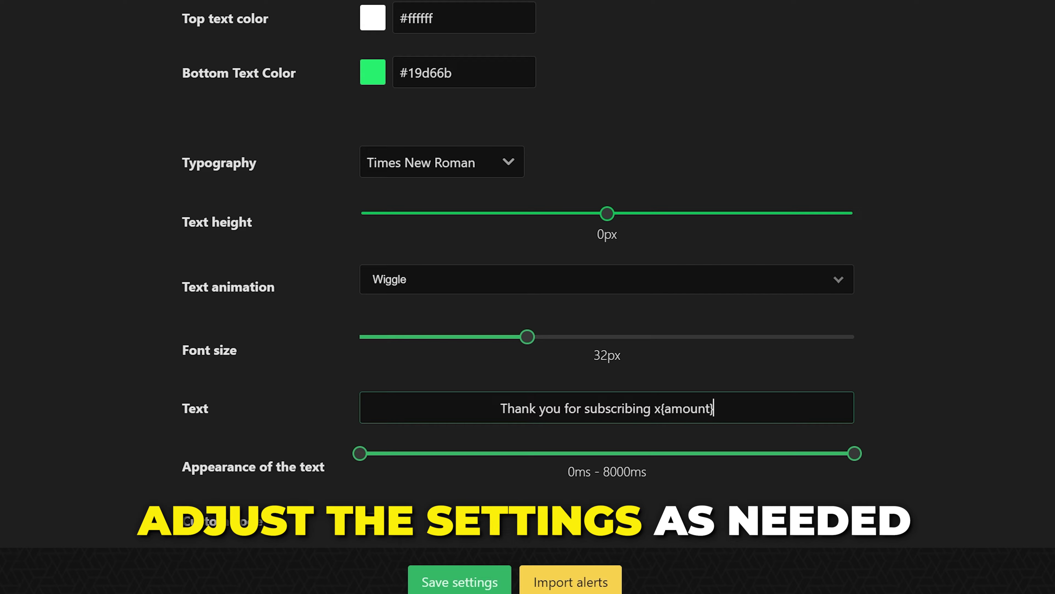
pyautogui.hotkey('shift', 'Left')
pyautogui.hotkey('shift', 'Left')
pyautogui.hotkey('shift', 'Left')
pyautogui.hotkey('shift', 'Left')
pyautogui.hotkey('shift', 'Left')
pyautogui.hotkey('shift', 'Left')
pyautogui.hotkey('shift', 'Left')
pyautogui.hotkey('shift', 'Left')
pyautogui.hotkey('shift', 'Left')
pyautogui.hotkey('shift', 'Left')
pyautogui.hotkey('shift', 'Left')
pyautogui.hotkey('shift', 'Left')
pyautogui.hotkey('shift', 'Left')
pyautogui.hotkey('shift', 'Left')
pyautogui.hotkey('shift', 'Left')
pyautogui.hotkey('shift', 'Left')
pyautogui.hotkey('shift', 'Left')
pyautogui.hotkey('shift', 'Left')
pyautogui.hotkey('shift', 'Left')
pyautogui.hotkey('shift', 'Left')
pyautogui.hotkey('shift', 'Right')
pyautogui.hotkey('shift', 'Right')
pyautogui.hotkey('shift', 'Right')
pyautogui.hotkey('shift', 'Right')
pyautogui.hotkey('shift', 'Right')
pyautogui.hotkey('shift', 'Right')
pyautogui.hotkey('shift', 'Right')
pyautogui.hotkey('shift', 'Right')
pyautogui.hotkey('shift', 'Right')
pyautogui.hotkey('shift', 'Right')
pyautogui.hotkey('shift', 'Right')
pyautogui.hotkey('shift', 'Right')
pyautogui.hotkey('shift', 'Right')
pyautogui.hotkey('shift', 'Right')
pyautogui.hotkey('shift', 'Right')
pyautogui.hotkey('shift', 'Right')
pyautogui.hotkey('shift', 'Right')
pyautogui.hotkey('shift', 'Right')
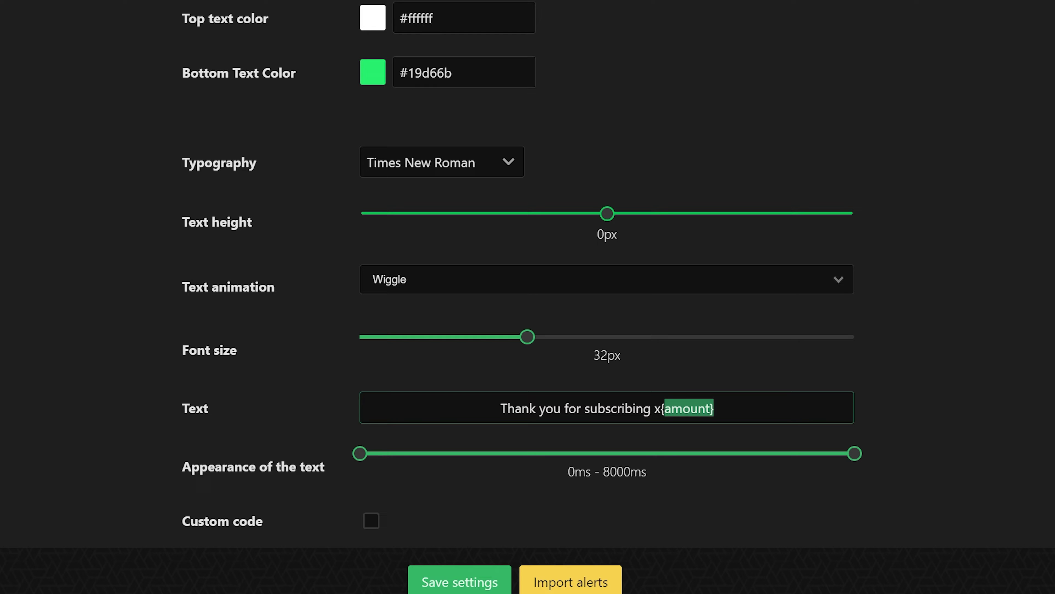
pyautogui.hotkey('shift', 'Right')
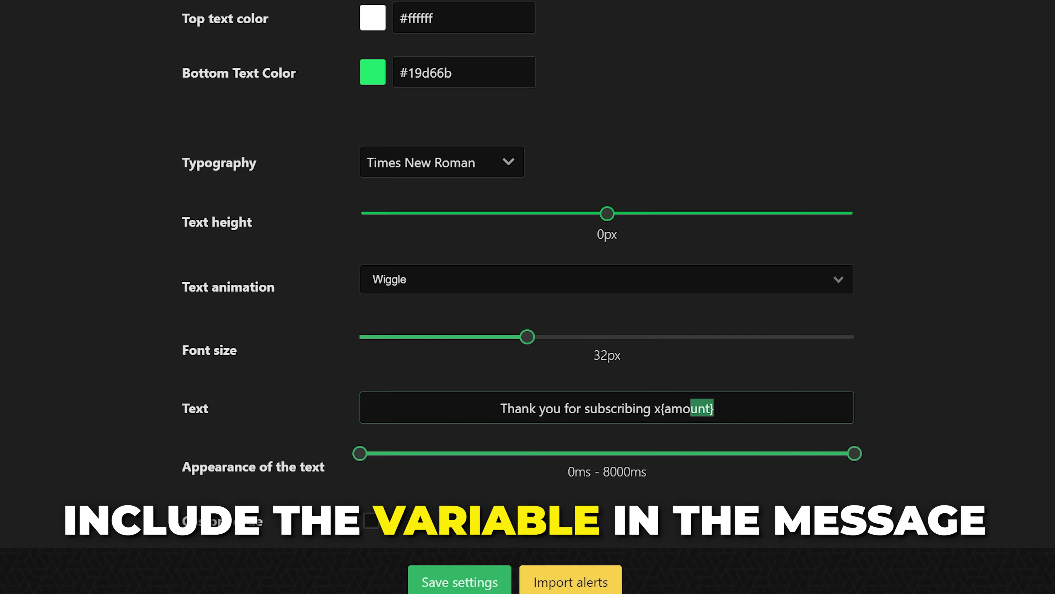
pyautogui.hotkey('shift', 'Left')
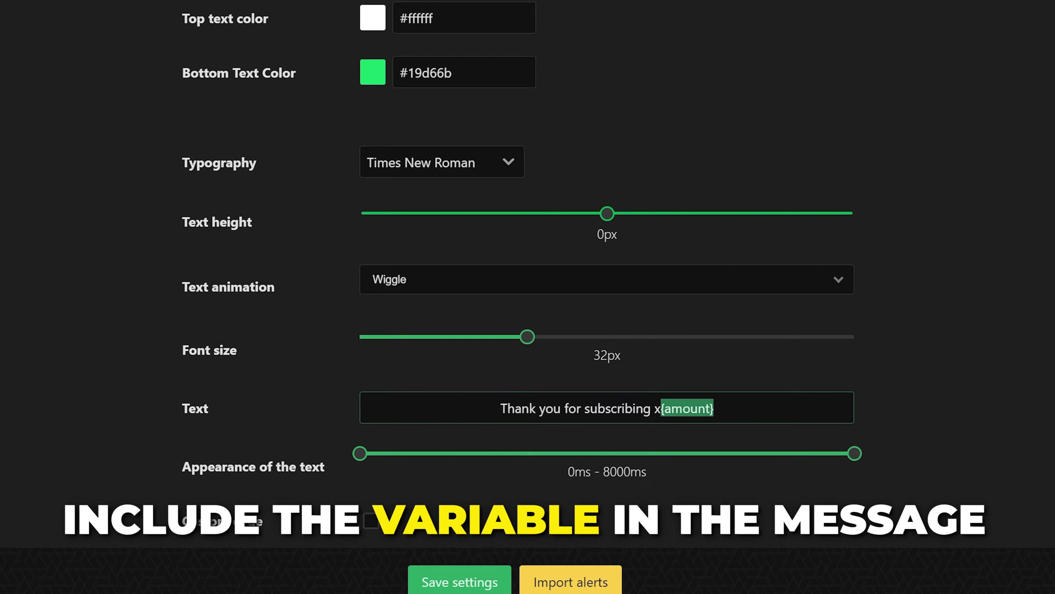
pyautogui.click(947, 368)
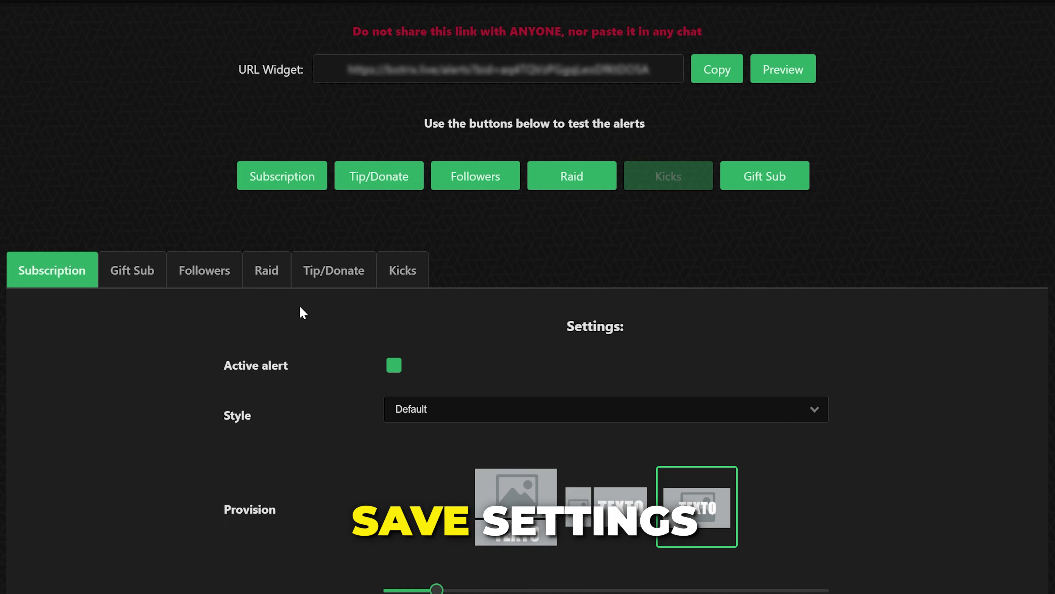
# Step: Review the Gift Sub, Followers, Tip/Donate and Kicks alert tabs, then copy the URL Widget link
pyautogui.click(139, 277)
pyautogui.click(205, 274)
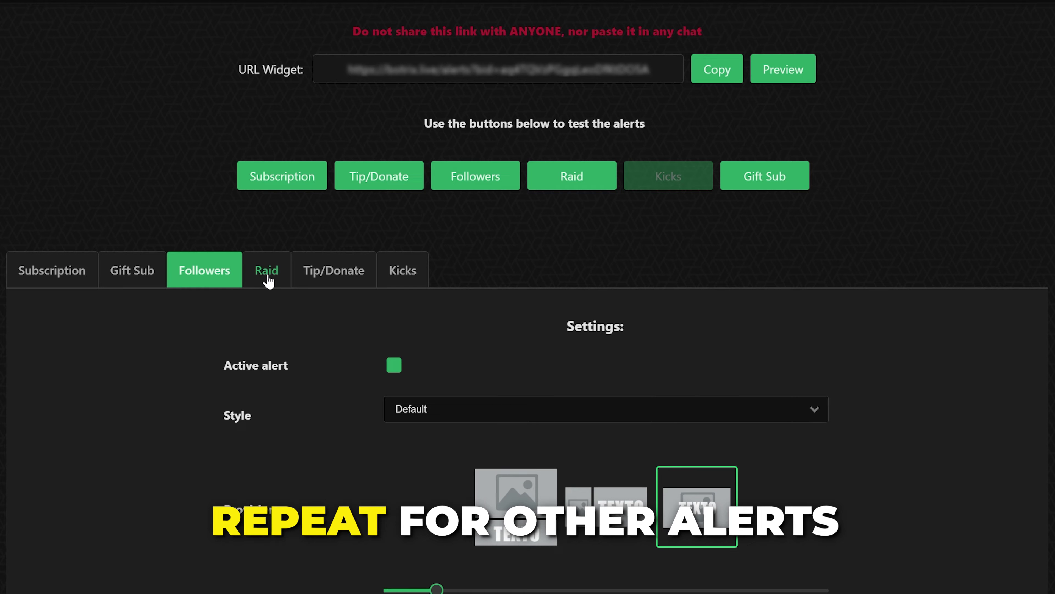
pyautogui.click(334, 270)
pyautogui.click(402, 270)
pyautogui.click(79, 271)
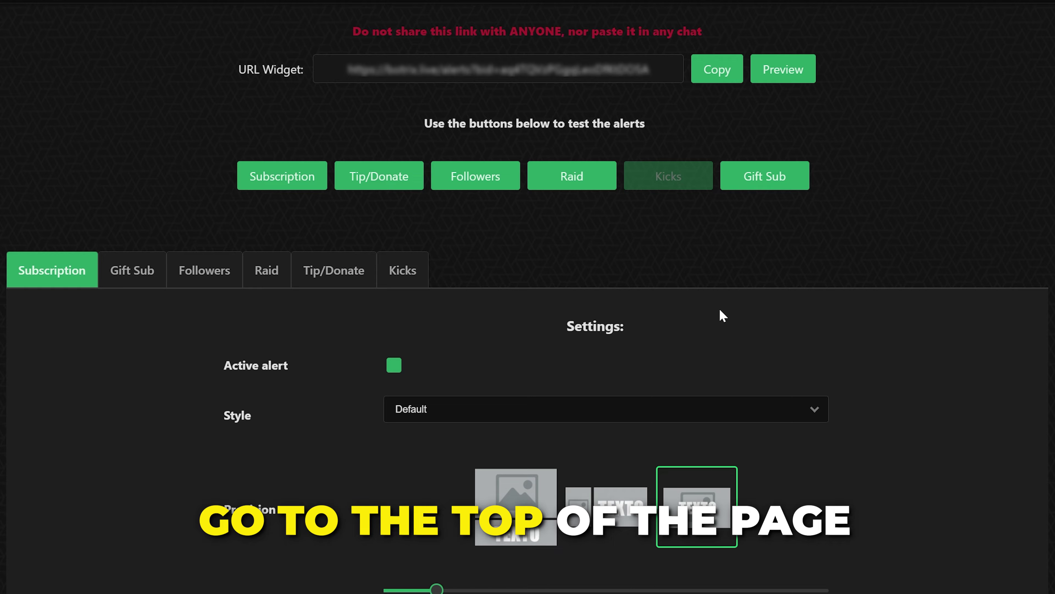
pyautogui.click(718, 78)
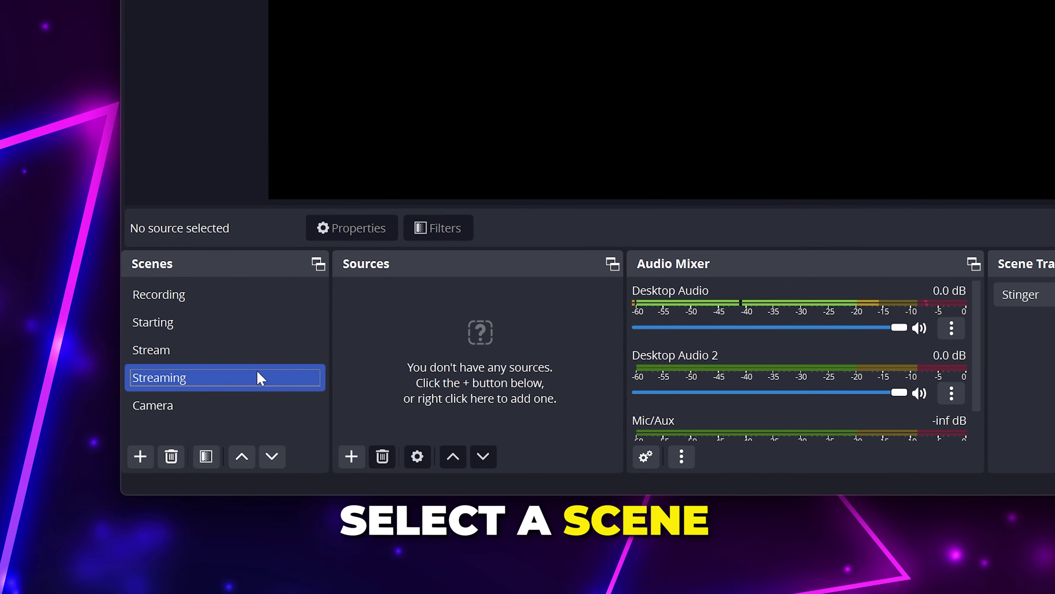
# Step: Add a Browser source named Alerts to the Streaming scene
pyautogui.click(351, 456)
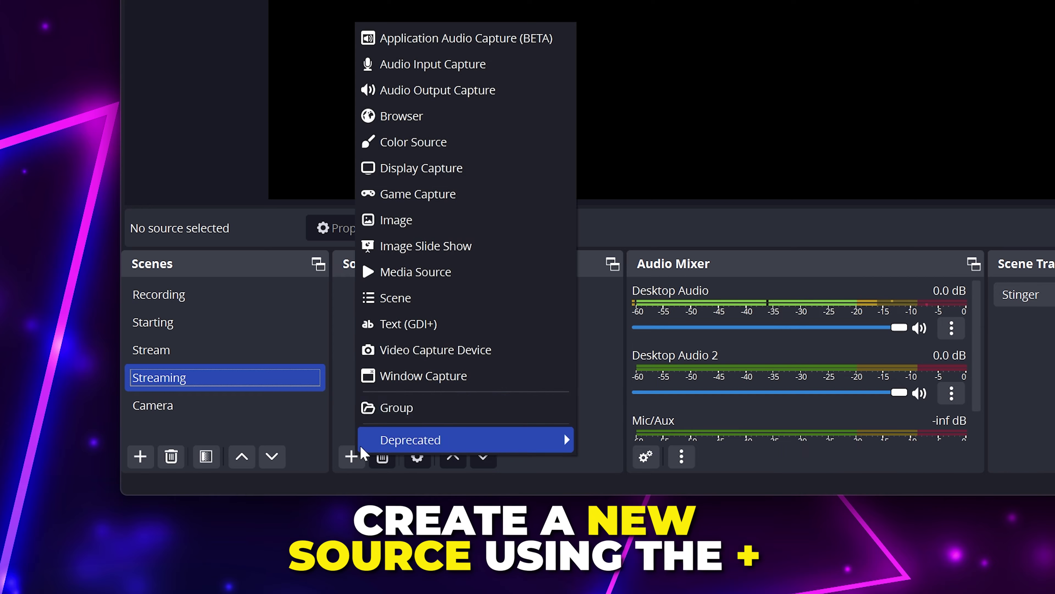
pyautogui.click(425, 121)
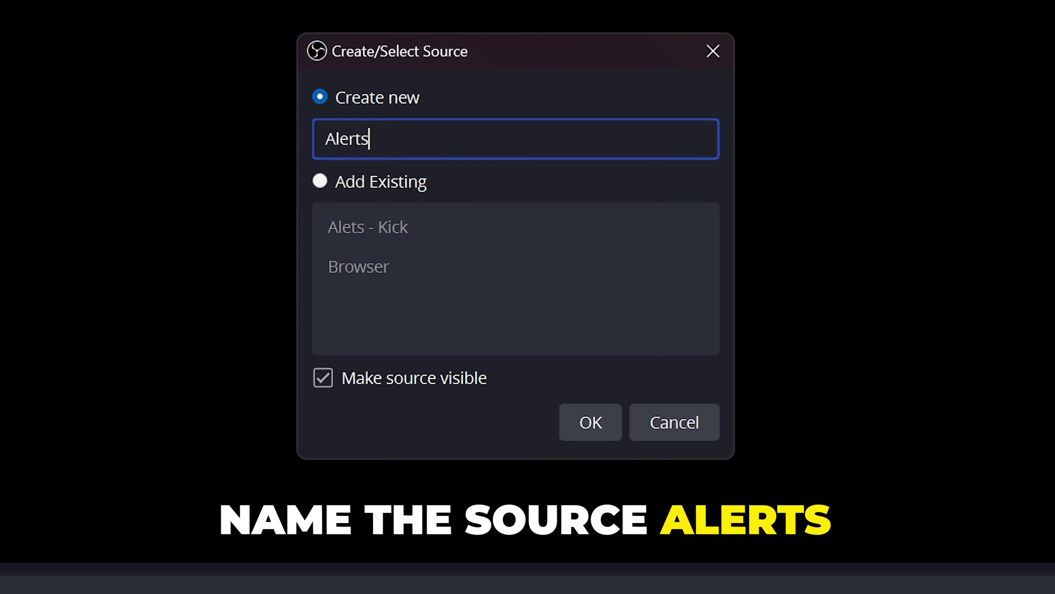
# Step: Load the BotRix widget URL into Alerts at 1920×1080 and trigger a test subscription alert
pyautogui.click(584, 432)
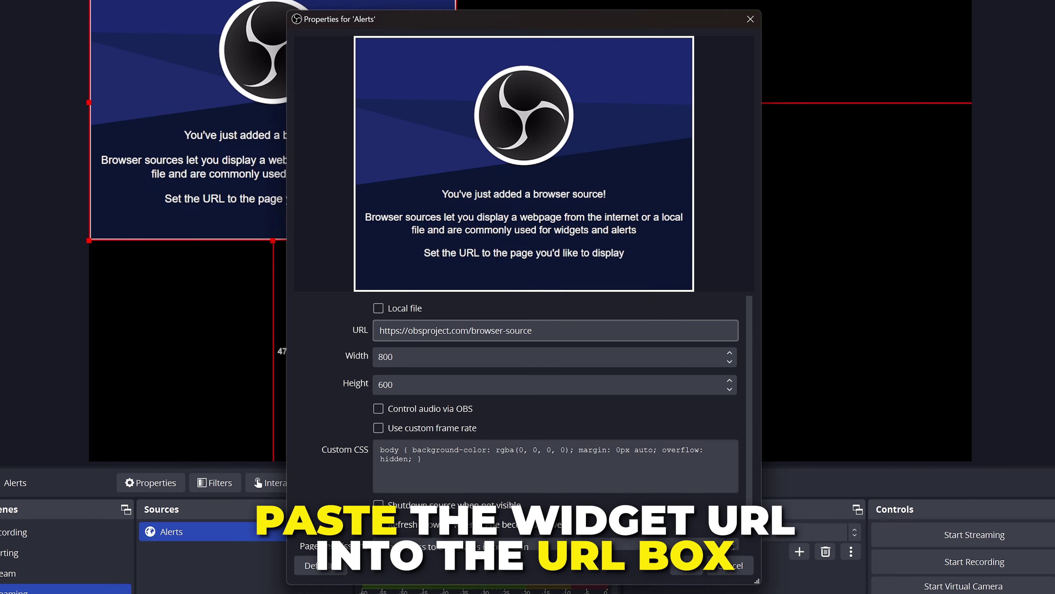
pyautogui.moveTo(534, 331); pyautogui.dragTo(353, 329)
pyautogui.hotkey('ctrl', 'v')
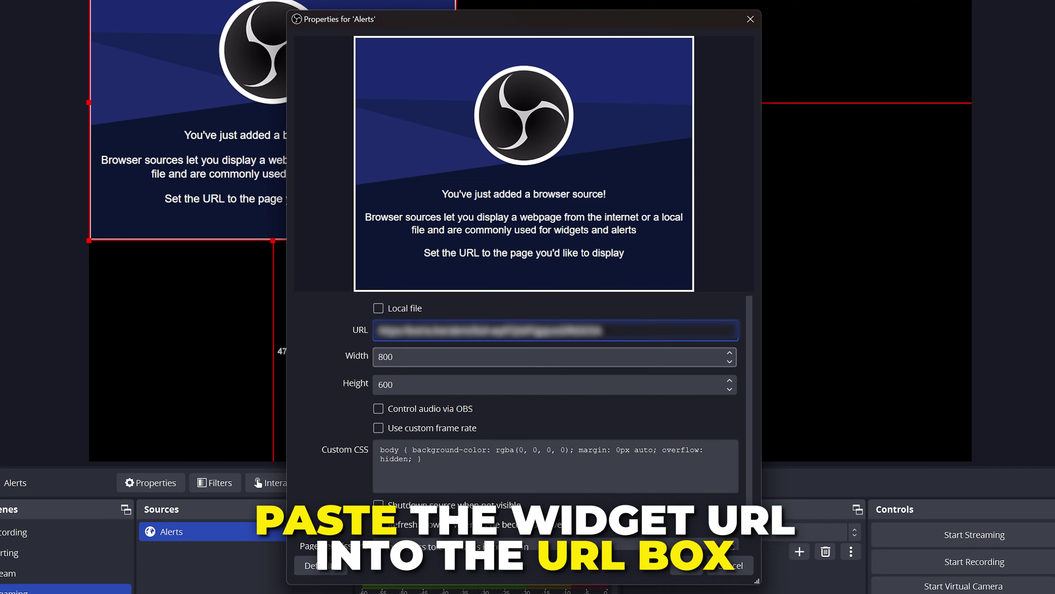
pyautogui.press('Tab')
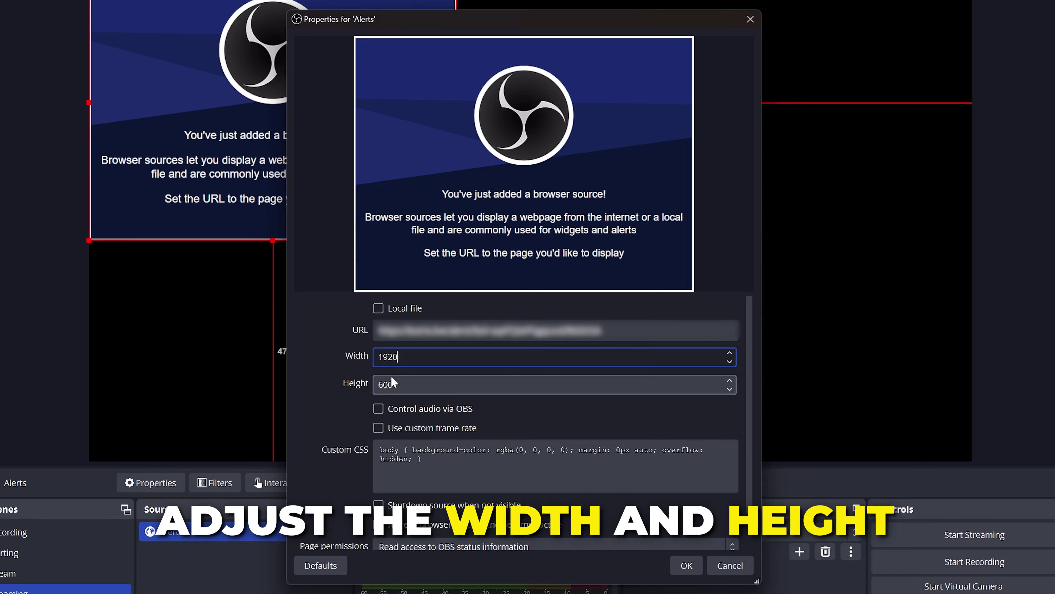
pyautogui.press('Tab')
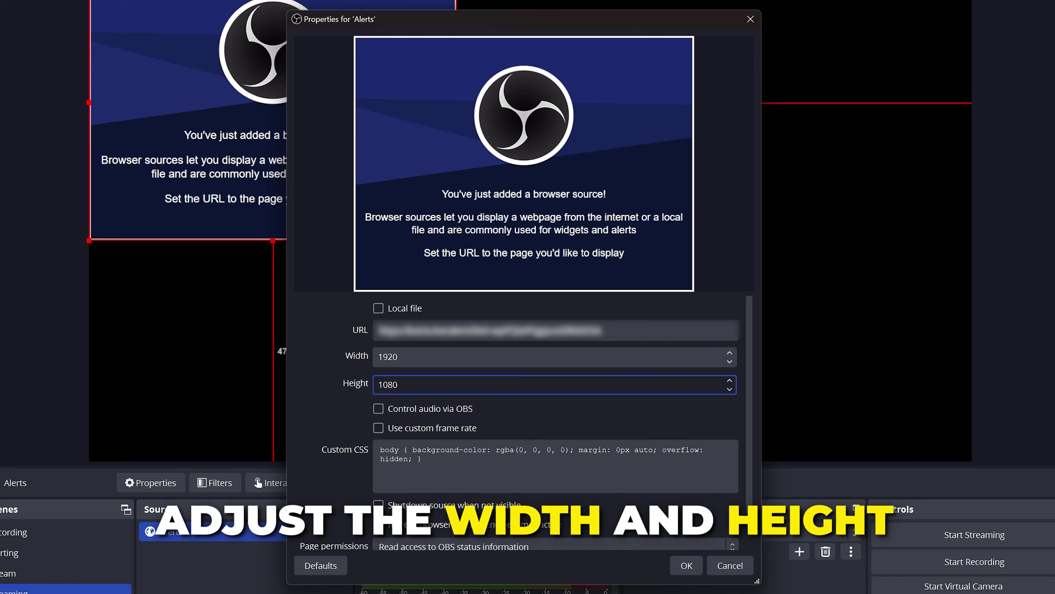
pyautogui.click(747, 410)
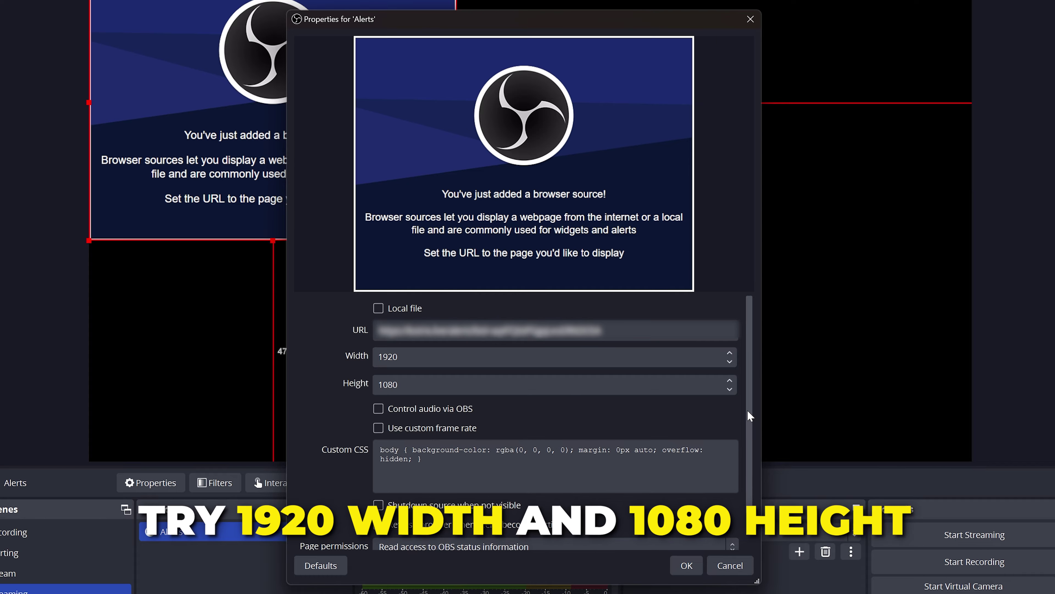
pyautogui.click(687, 565)
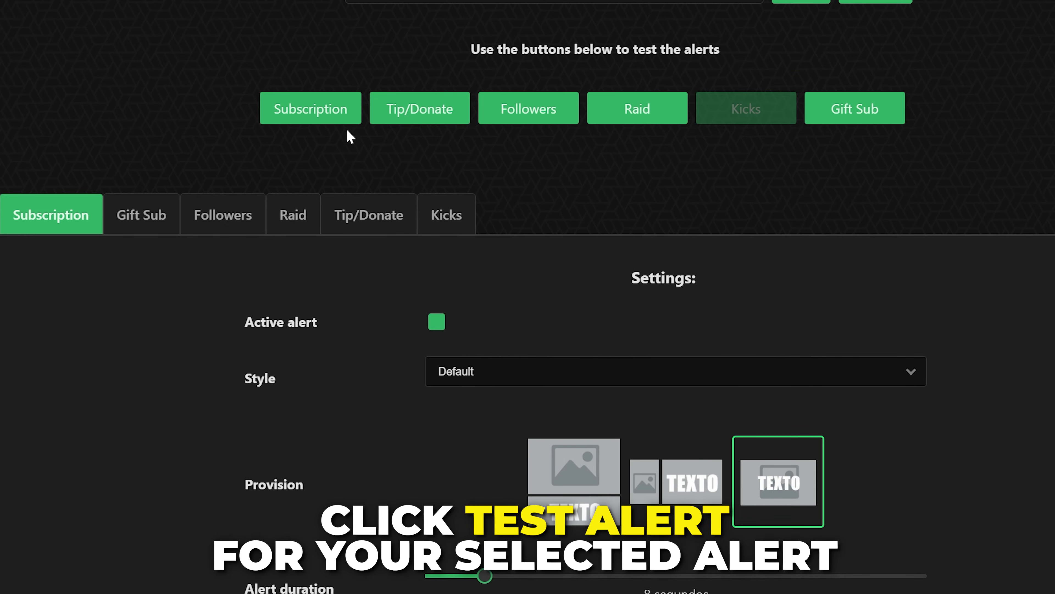
pyautogui.click(329, 120)
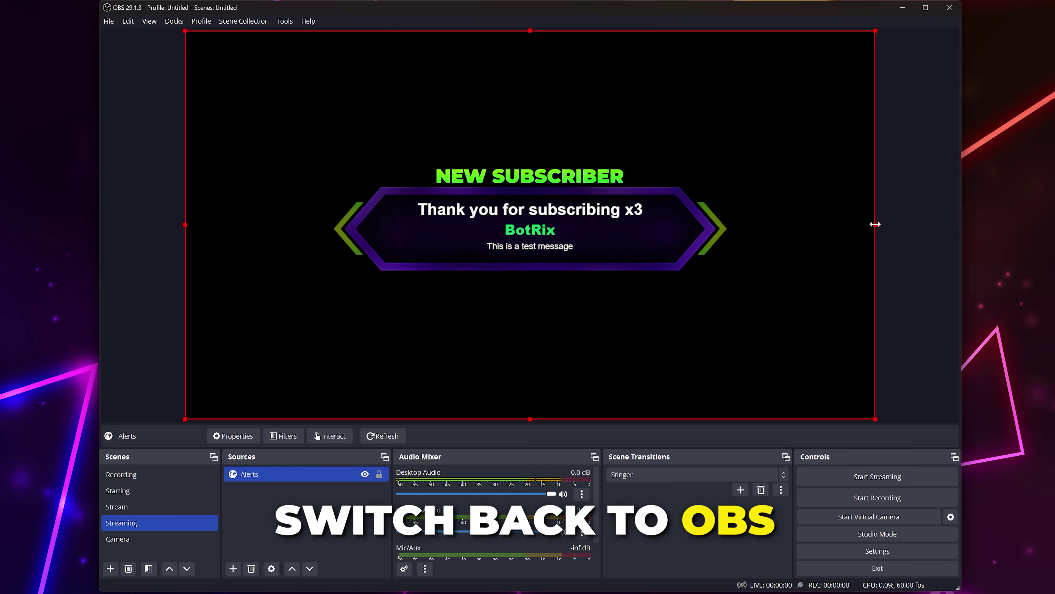
# Step: Shrink the Alerts box, centre it in the Streaming preview, and select Alerts for copying
pyautogui.moveTo(875, 223); pyautogui.dragTo(672, 204)
pyautogui.moveTo(434, 169); pyautogui.dragTo(545, 225)
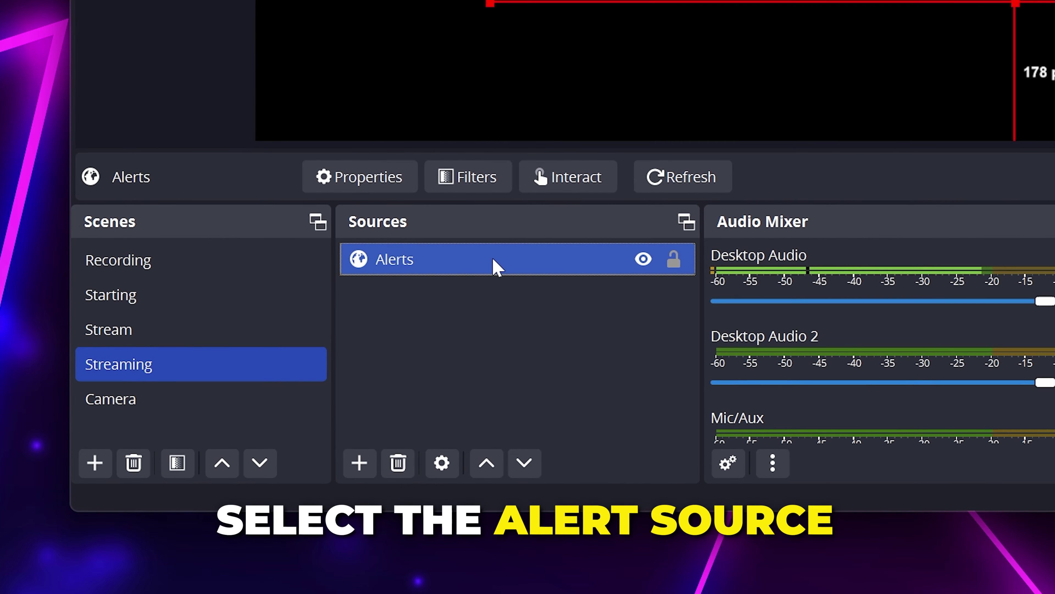
pyautogui.click(272, 475)
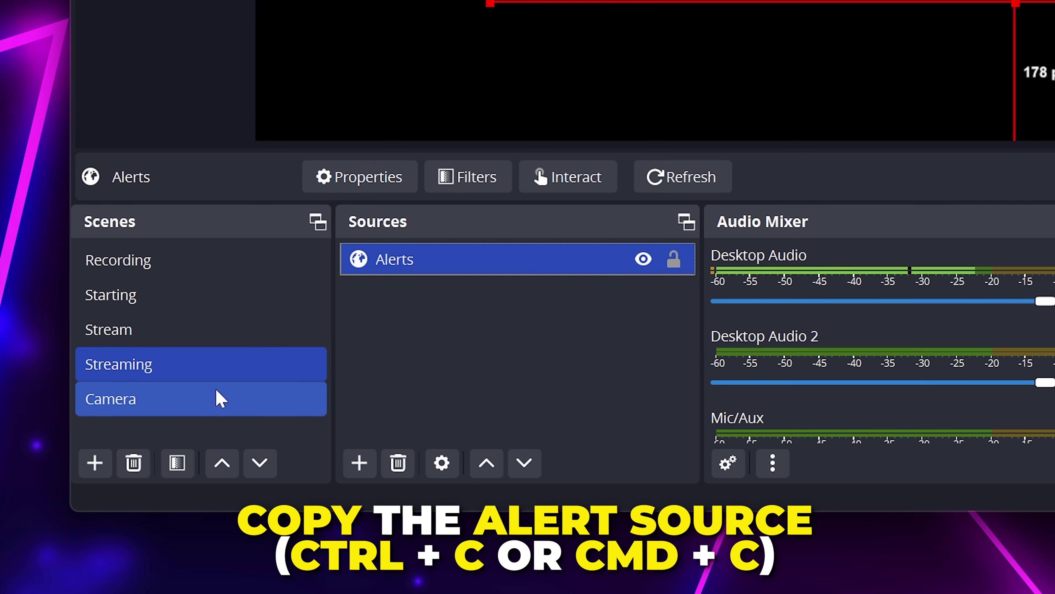
# Step: Paste the Alerts source into the Camera scene and nudge its box upward
pyautogui.click(178, 408)
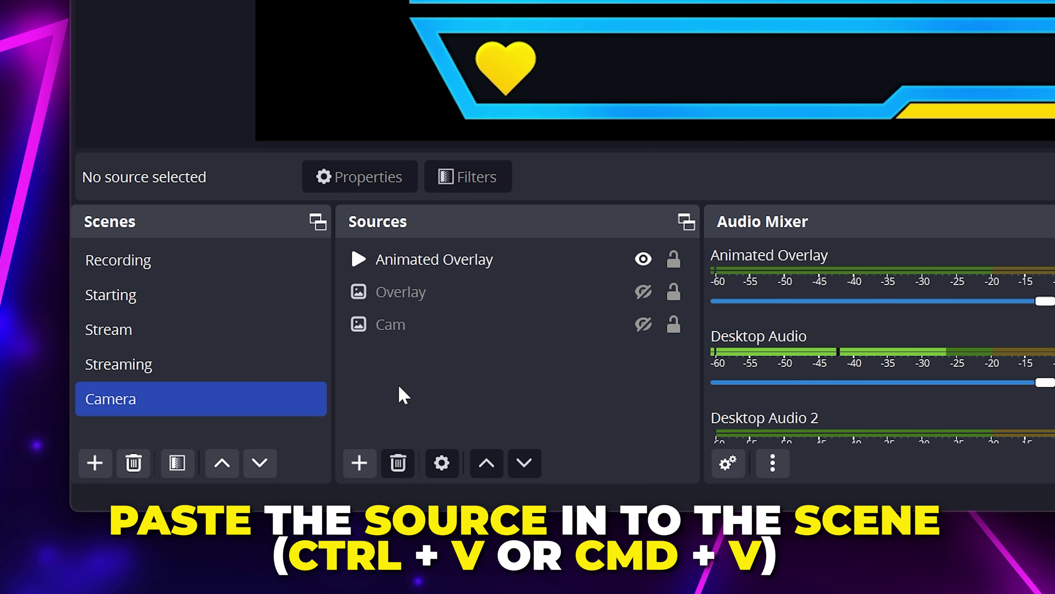
pyautogui.hotkey('ctrl', 'v')
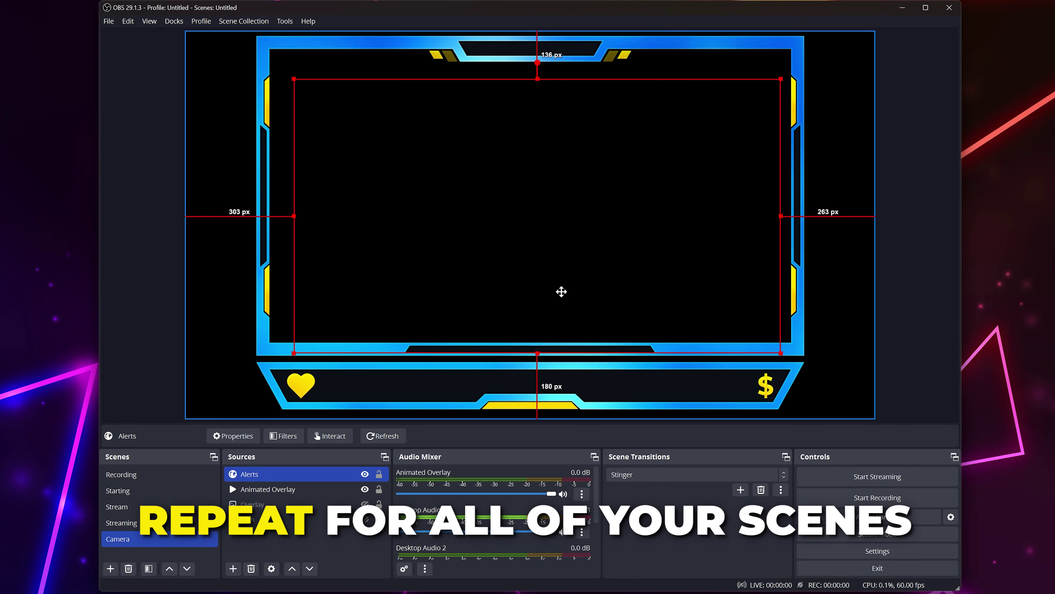
pyautogui.moveTo(560, 292); pyautogui.dragTo(556, 277)
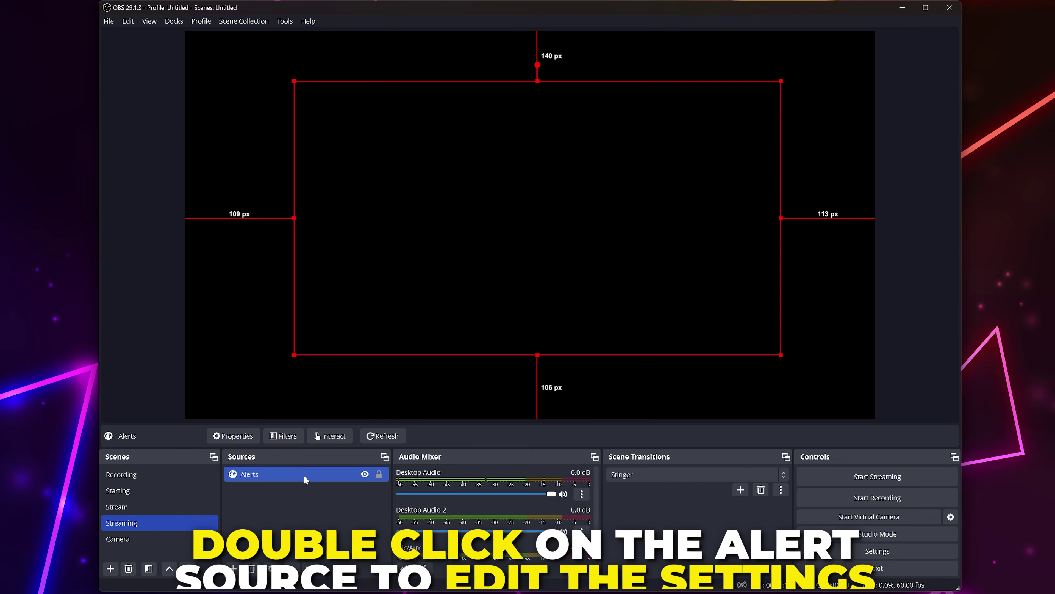
pyautogui.doubleClick(304, 475)
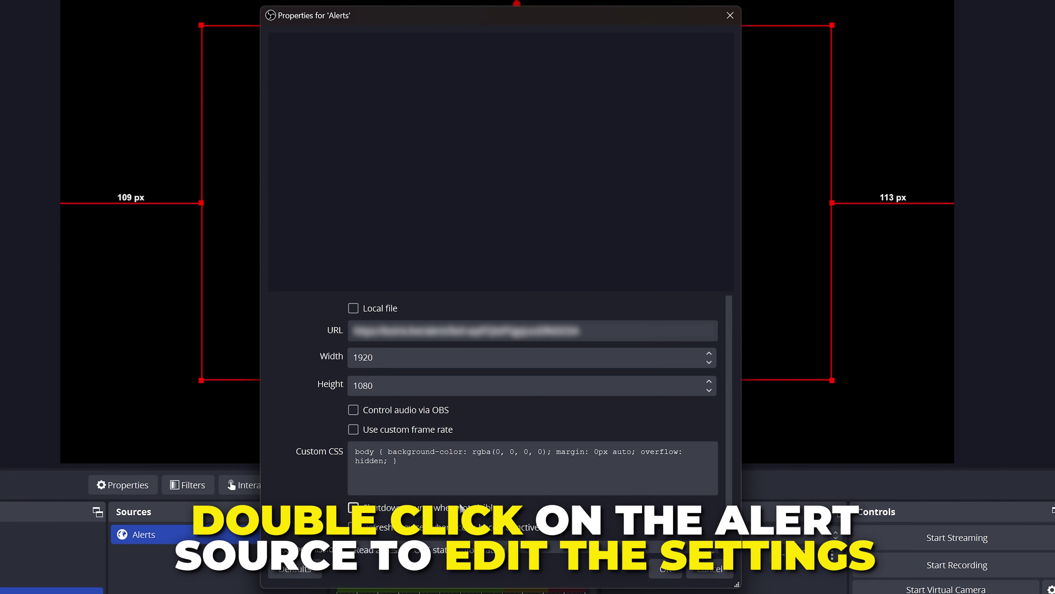
pyautogui.click(666, 569)
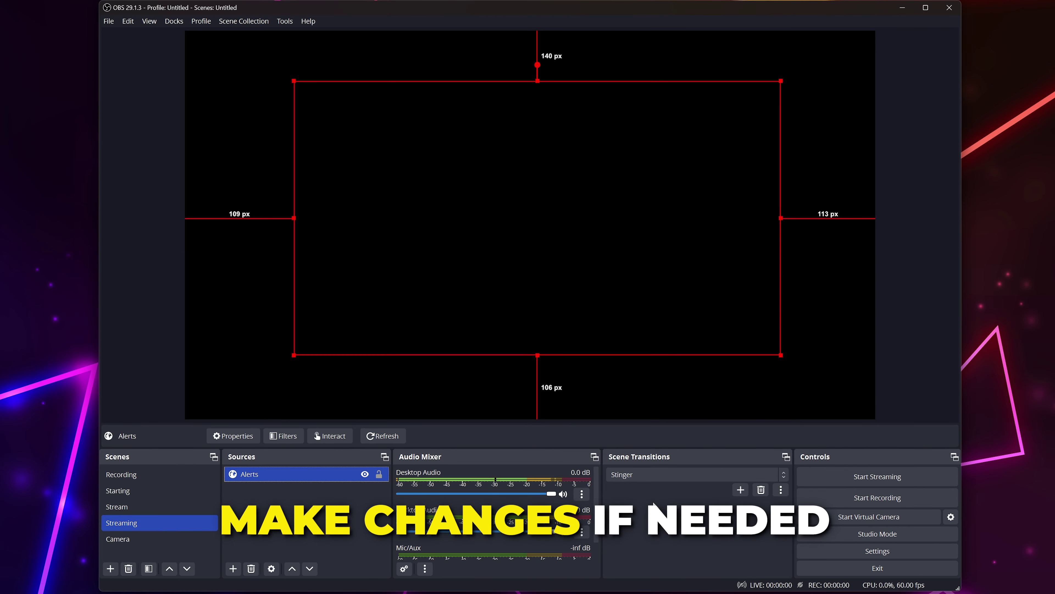